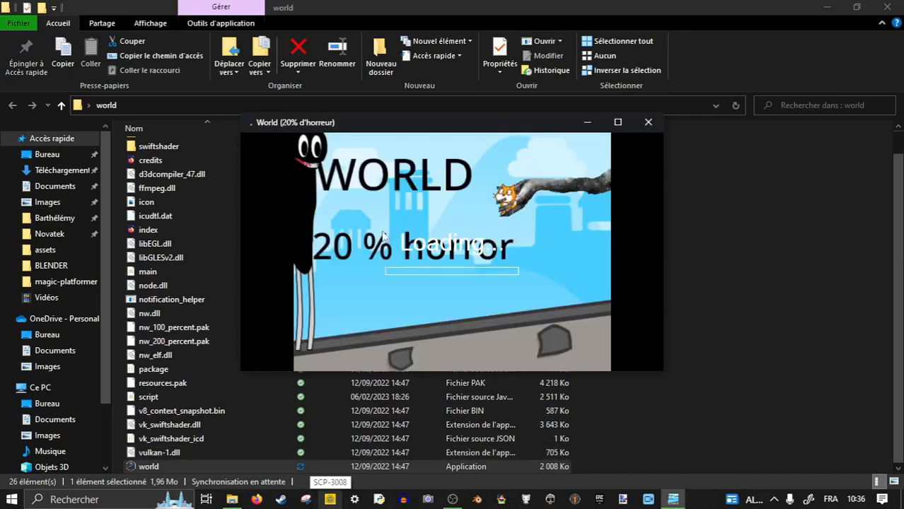
Maximize the World (20% d'horreur) game window.
left_click(620, 123)
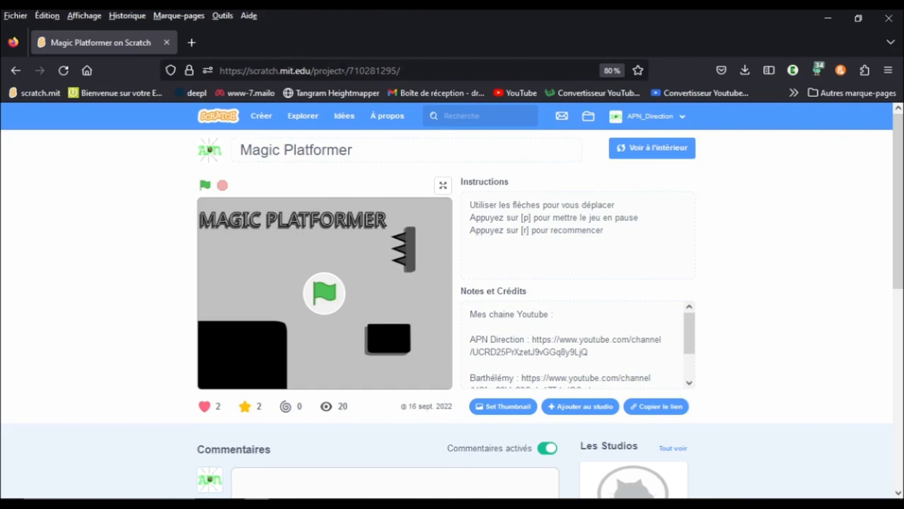
left_click_drag(345, 71, 260, 71)
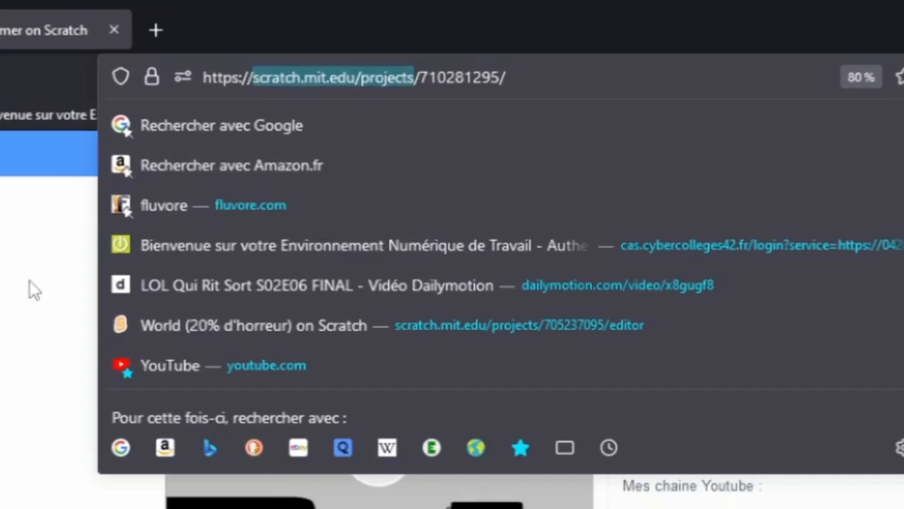
type("ttps://t")
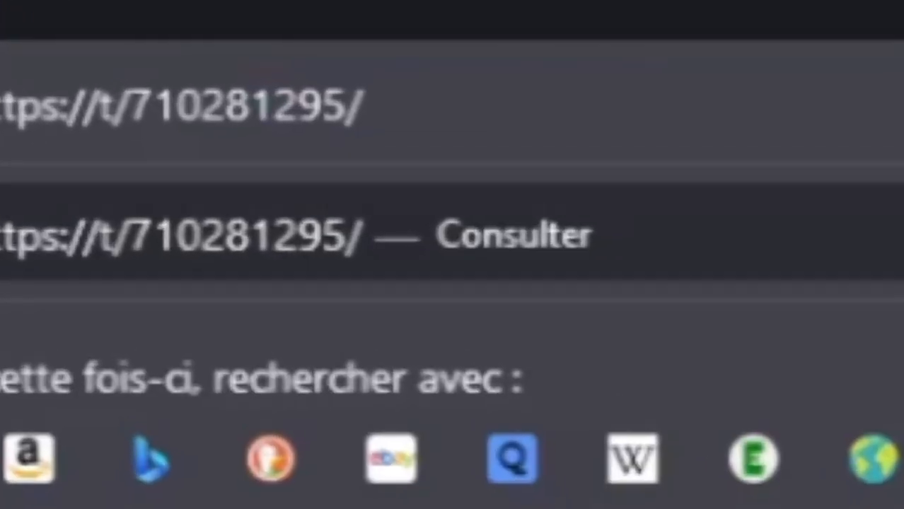
type("urbo")
type("warp")
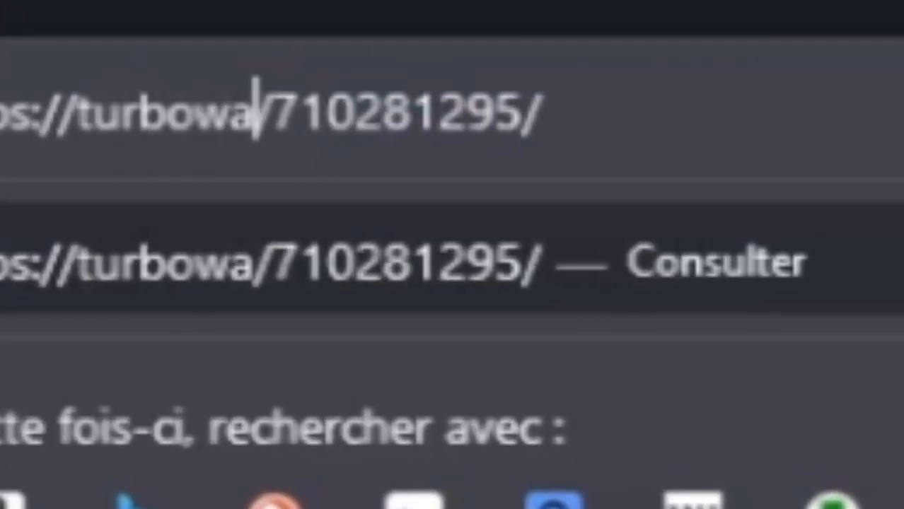
type(".org")
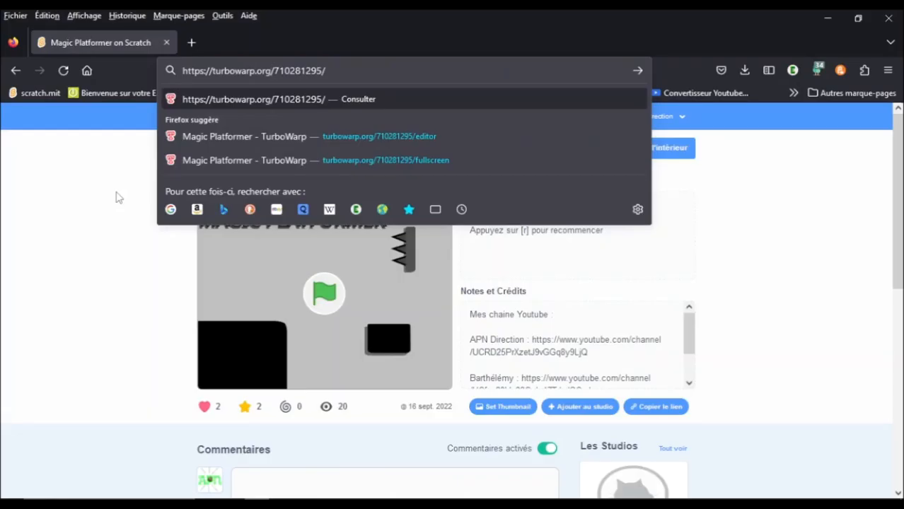
key("Return")
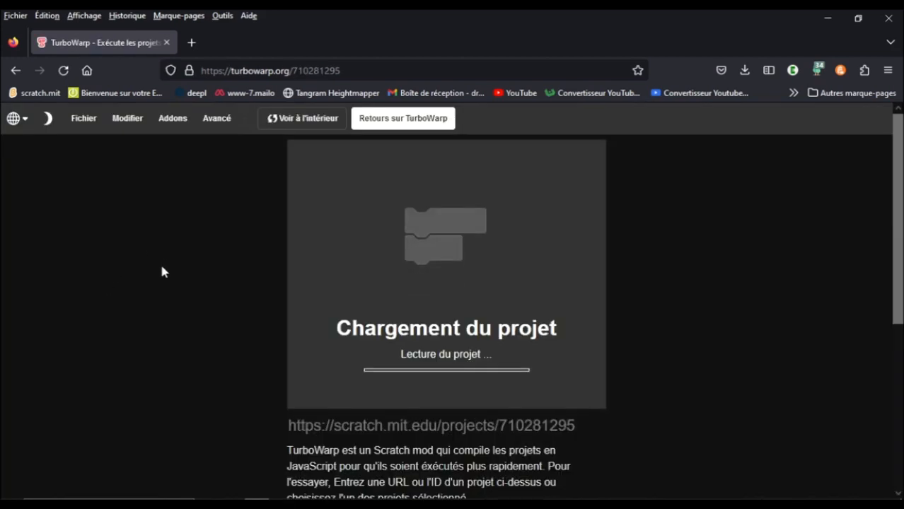
Open the inside view of the Magic Platformer project and send it to the TurboWarp Packager.
left_click(273, 124)
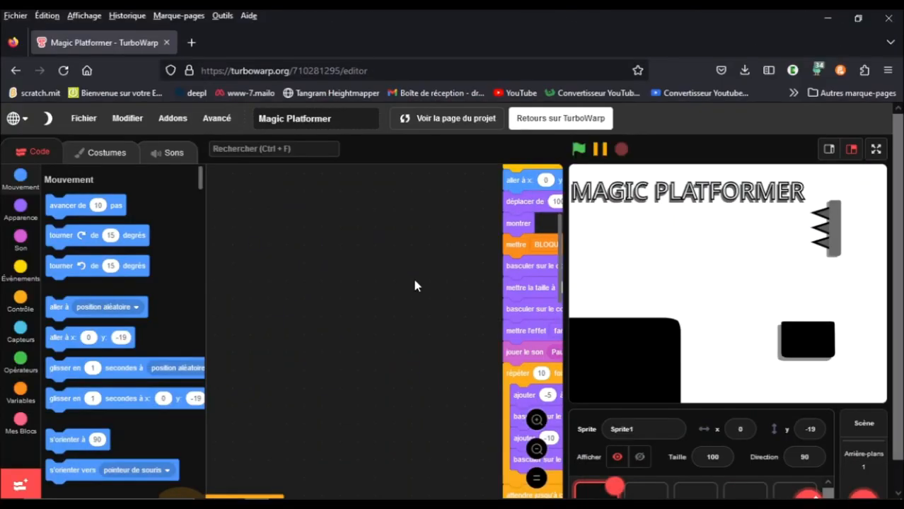
right_click(397, 243)
left_click_drag(278, 232, 284, 231)
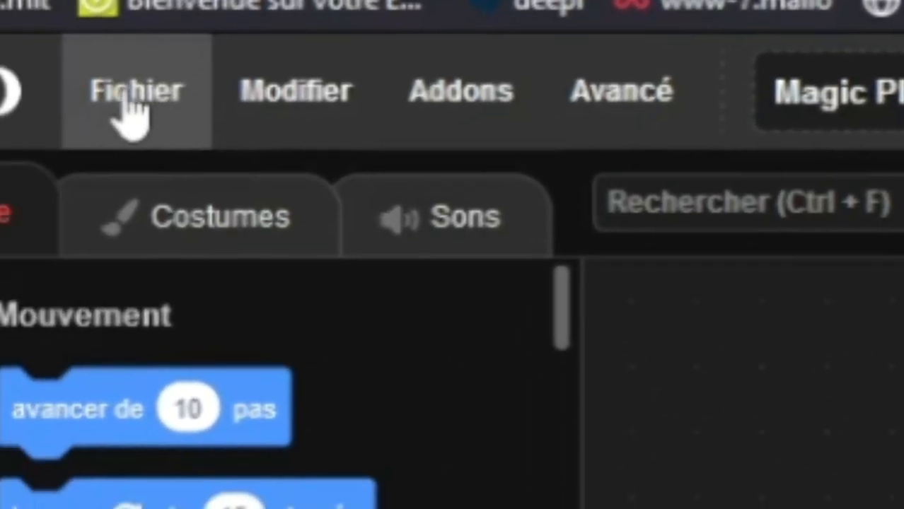
left_click(84, 120)
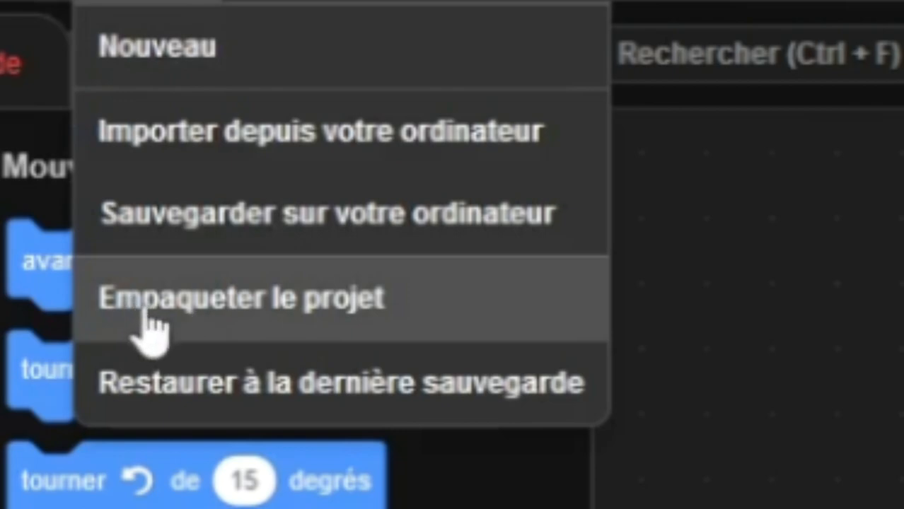
left_click(218, 299)
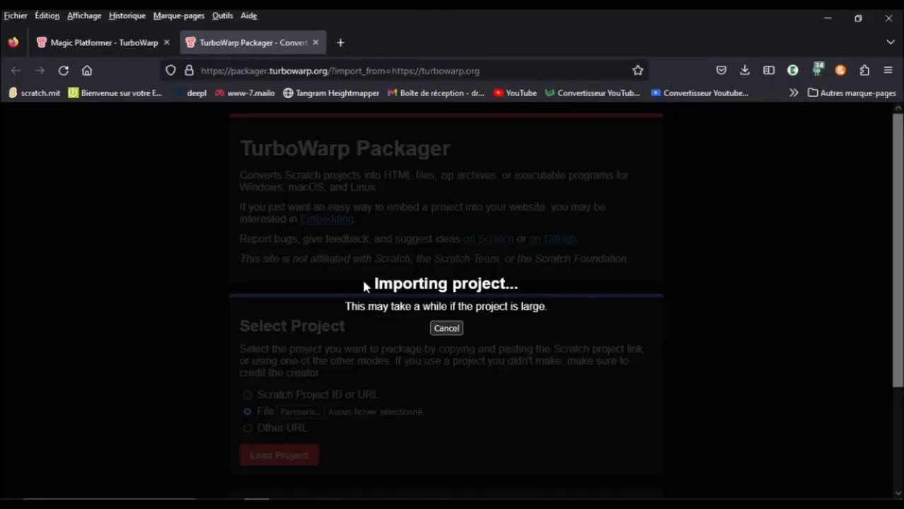
scroll(126, 259, "down", 2)
scroll(126, 259, "up", 1)
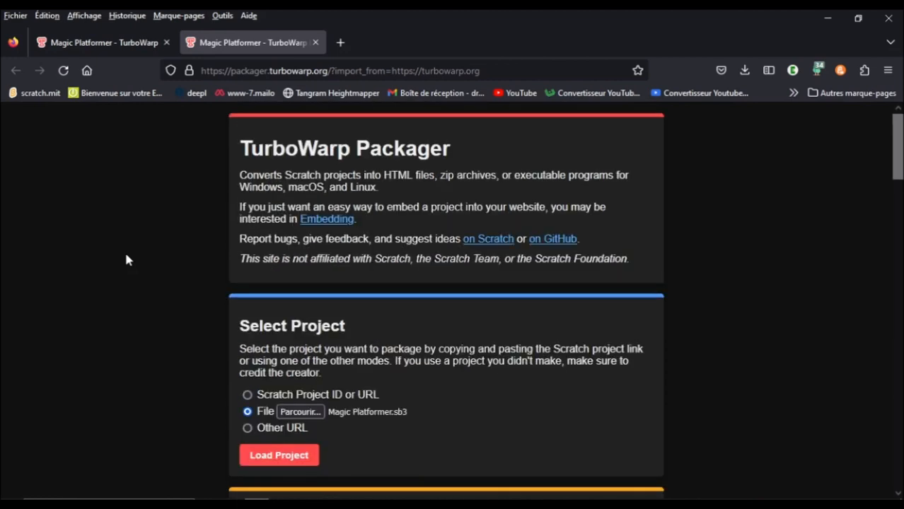
scroll(126, 259, "down", 2)
scroll(169, 255, "down", 1)
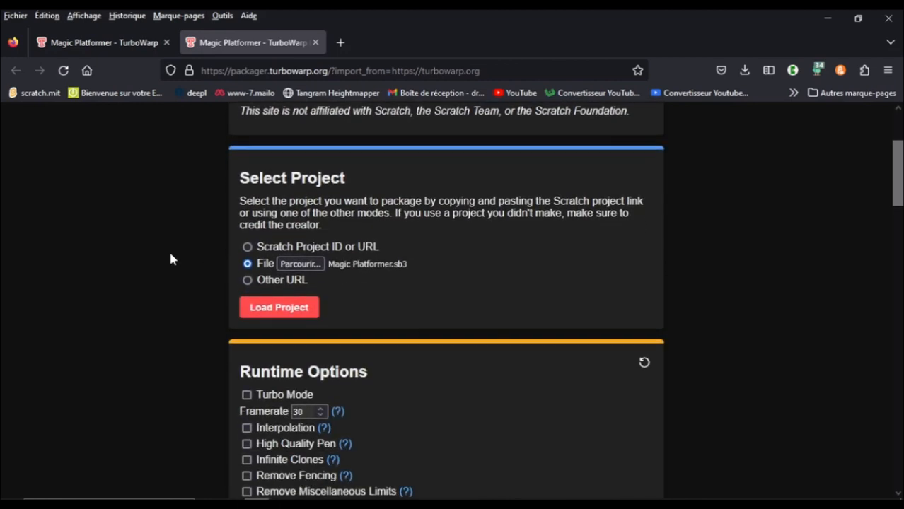
left_click(247, 248)
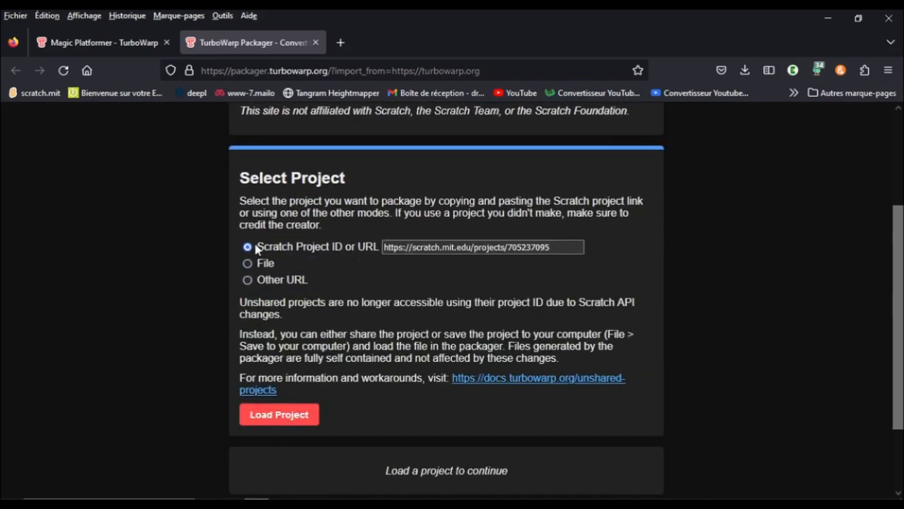
left_click(247, 264)
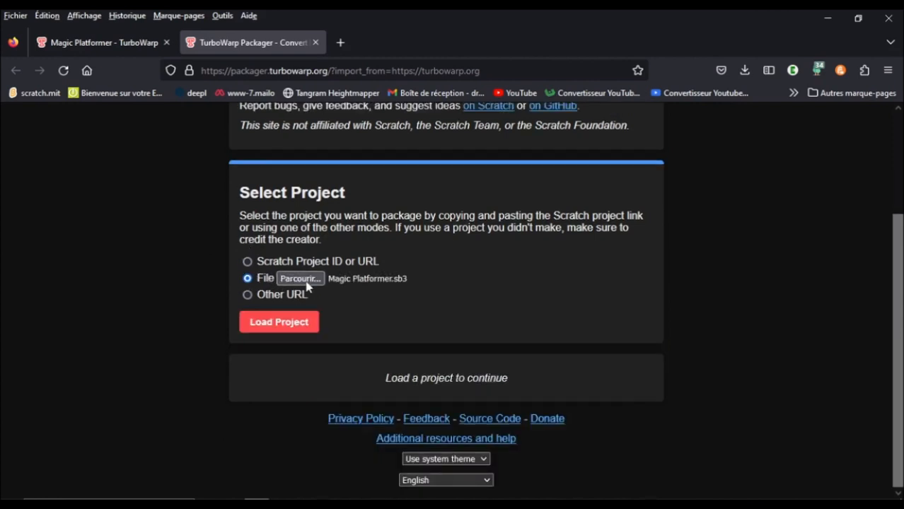
left_click(248, 262)
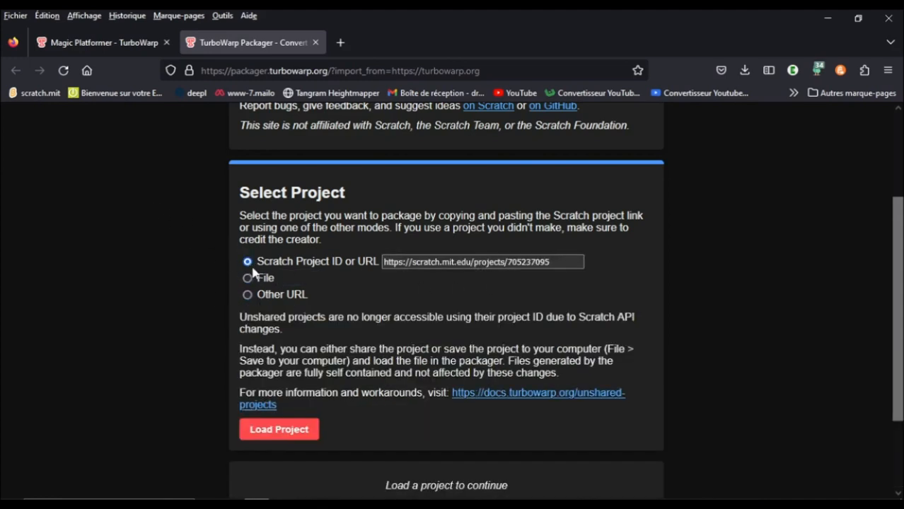
scroll(370, 300, "down", 2)
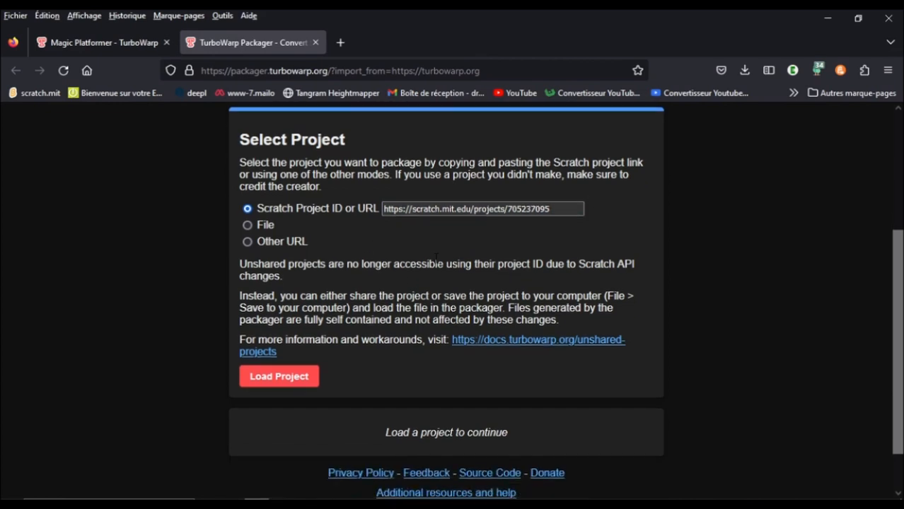
left_click(276, 380)
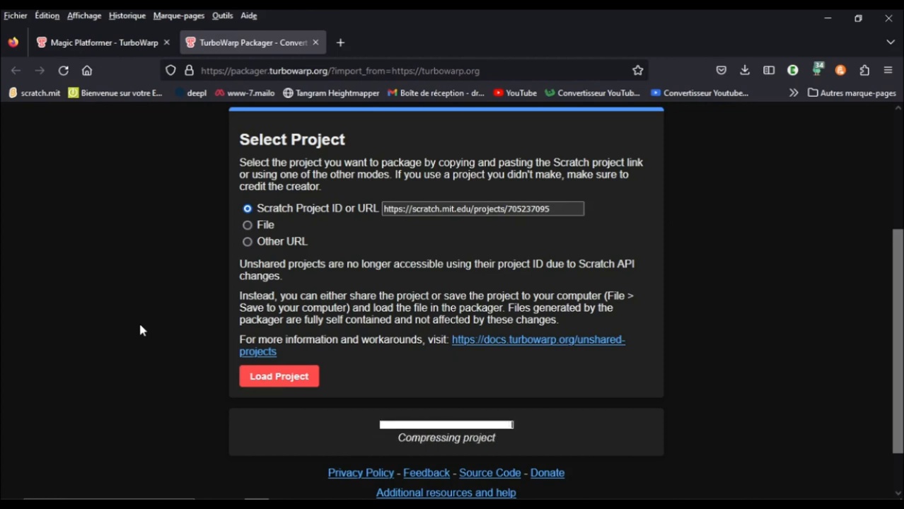
Examine the packager's runtime options, including interpolation, pen quality, clones, fencing, username and custom stage size.
scroll(189, 372, "down", 3)
scroll(189, 372, "down", 3)
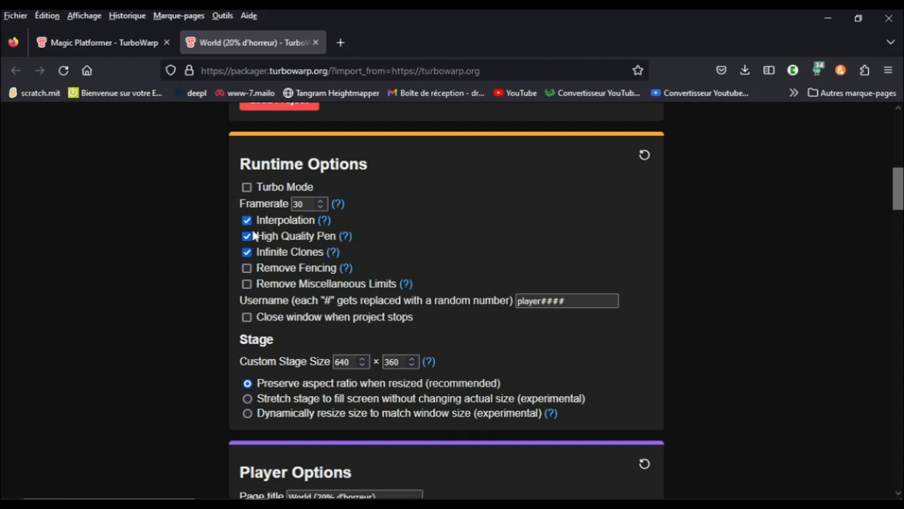
scroll(253, 234, "down", 1)
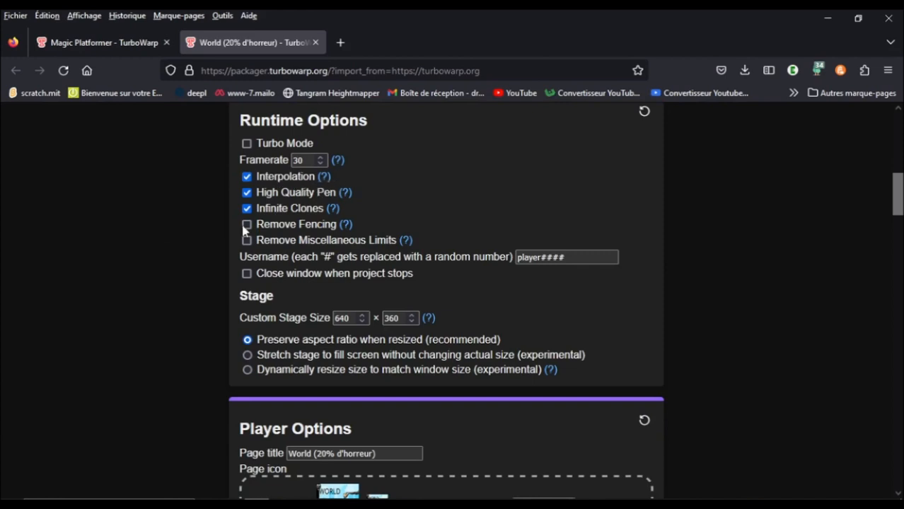
scroll(172, 219, "up", 1)
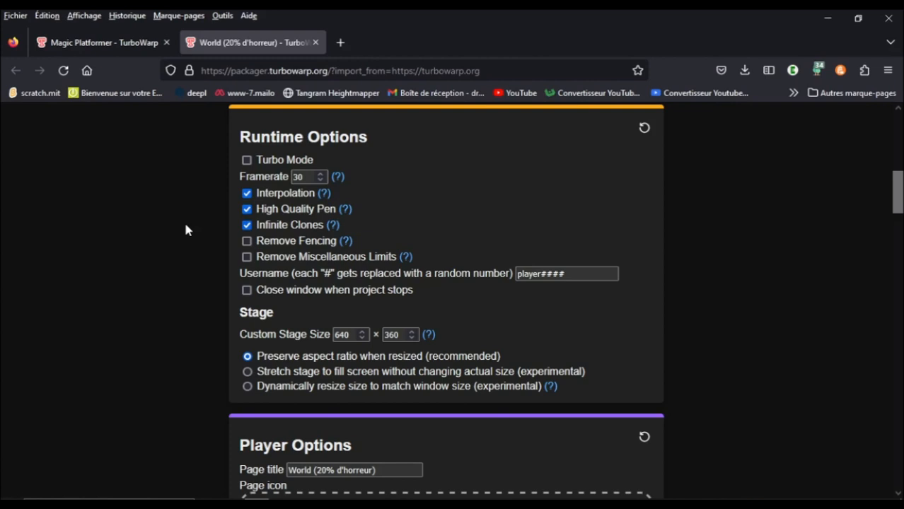
scroll(185, 228, "down", 1)
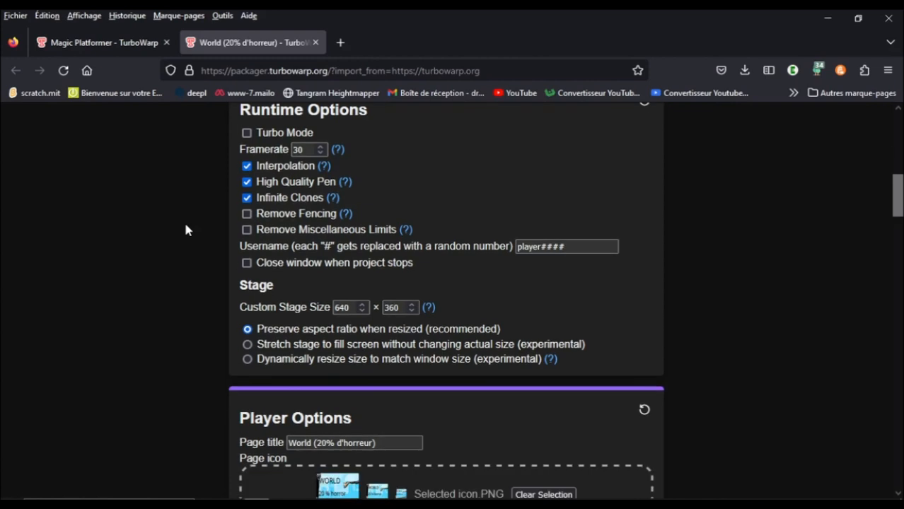
scroll(148, 205, "down", 2)
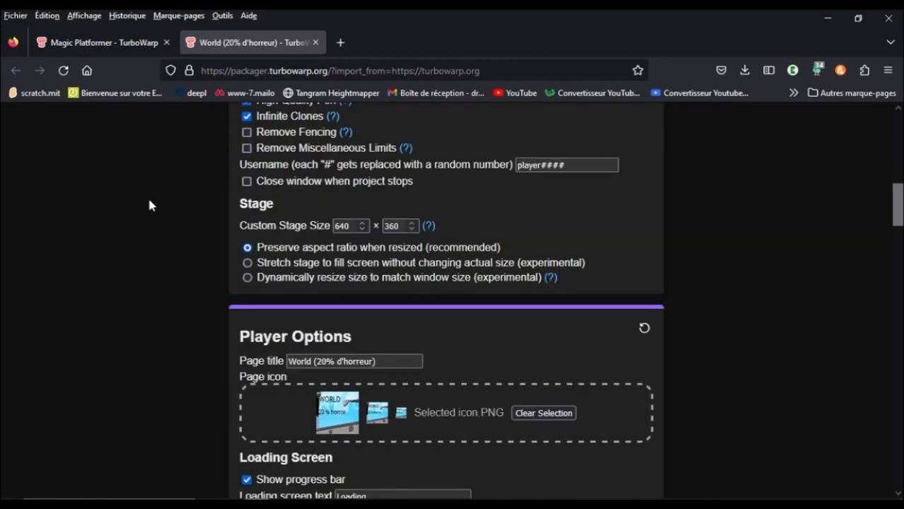
scroll(409, 185, "down", 1)
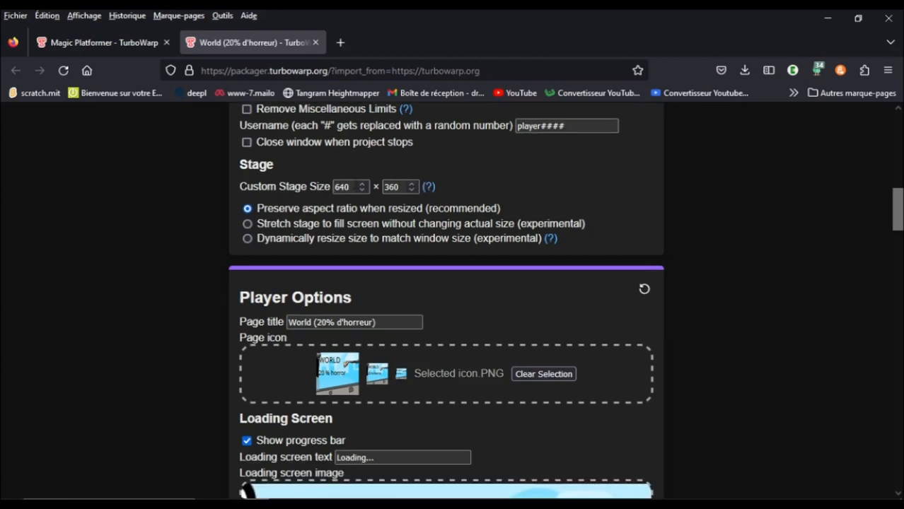
scroll(197, 195, "down", 2)
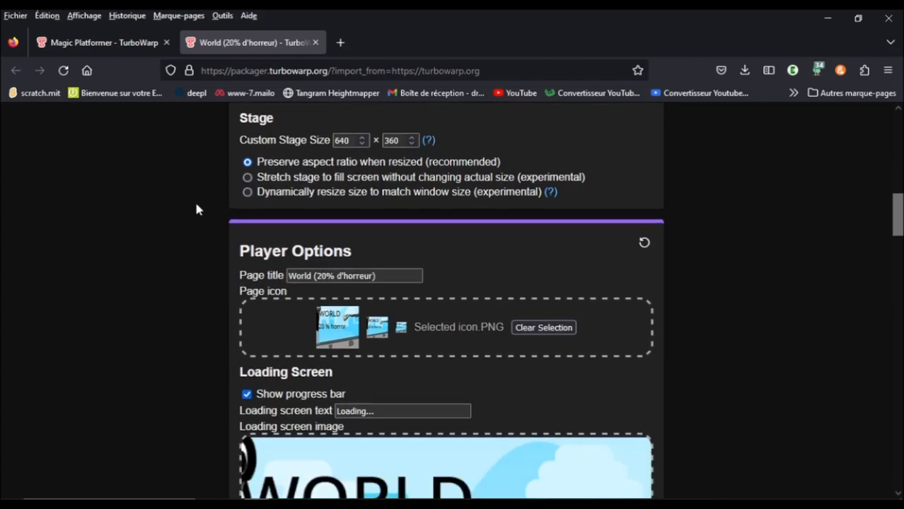
Examine the player options, covering the page title, page icon, loading screen text and image, and playback controls.
scroll(197, 209, "down", 3)
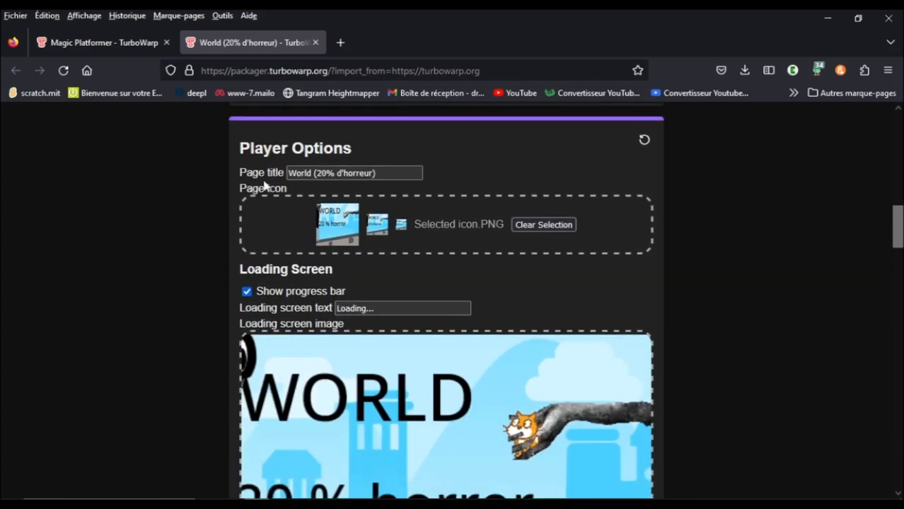
scroll(269, 242, "down", 1)
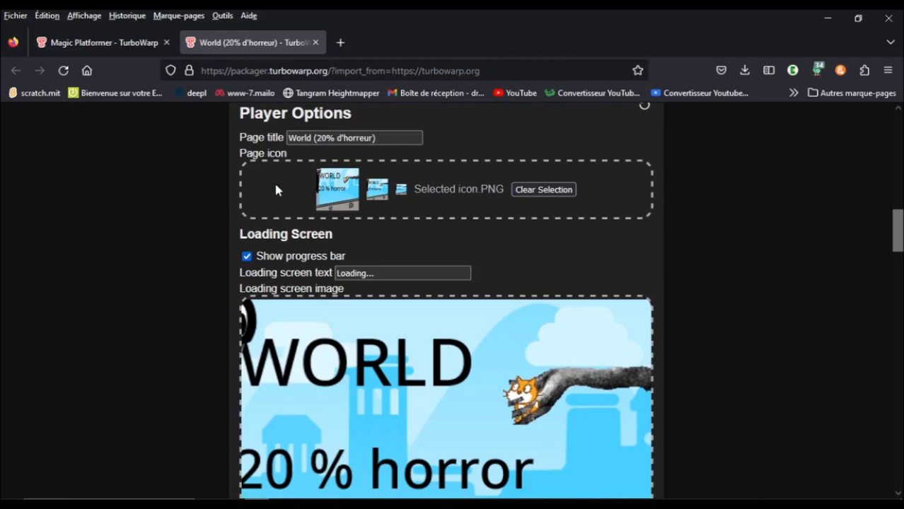
left_click(276, 190)
left_click(691, 15)
scroll(113, 170, "down", 1)
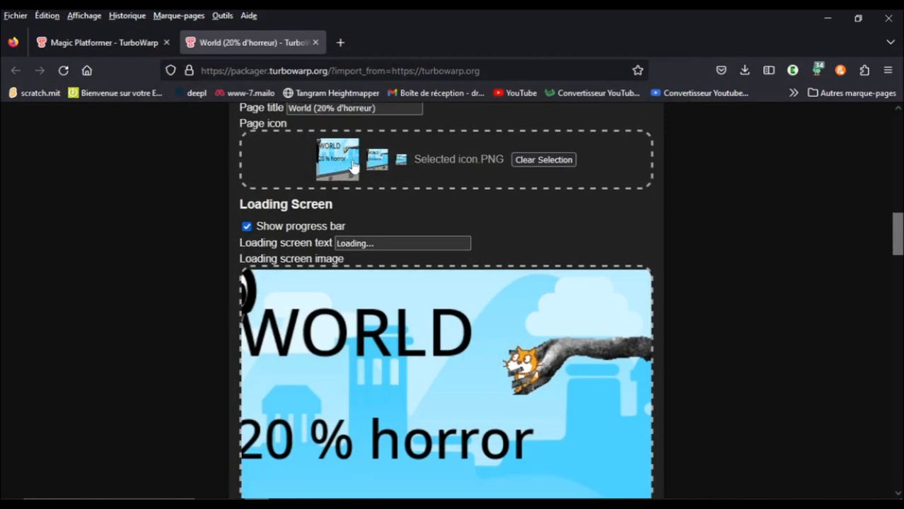
scroll(355, 198, "down", 1)
left_click_drag(407, 196, 316, 195)
left_click(389, 195)
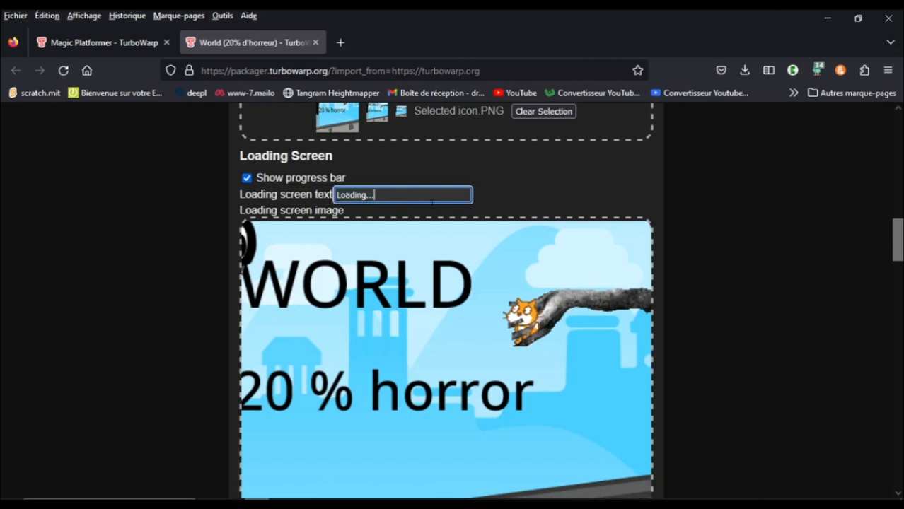
scroll(206, 241, "down", 2)
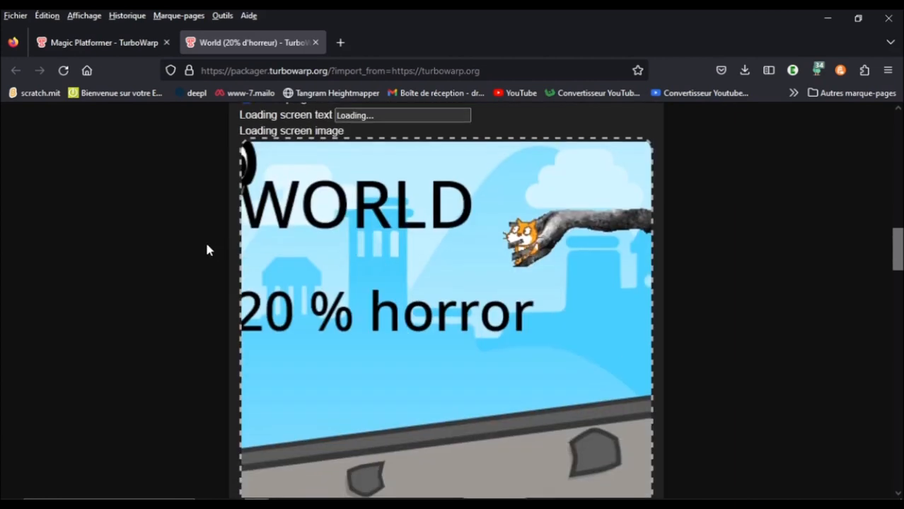
scroll(206, 242, "down", 2)
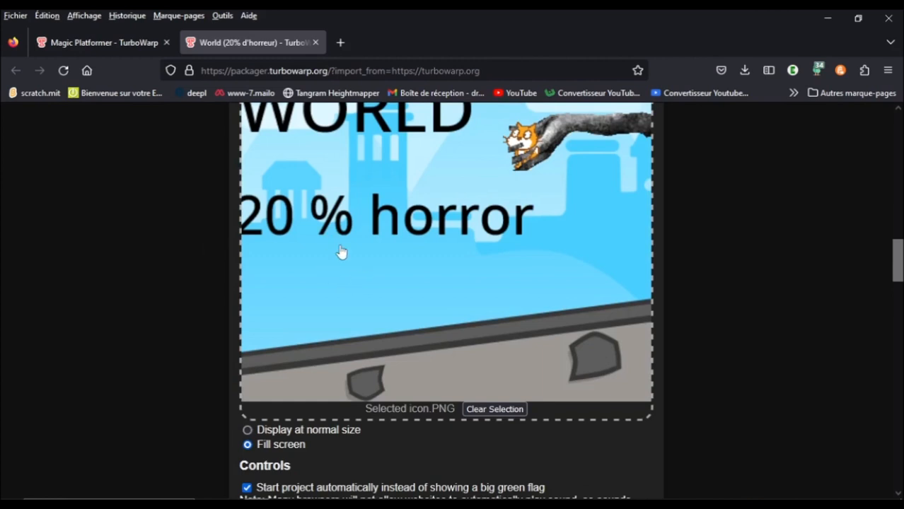
scroll(157, 209, "down", 2)
scroll(157, 210, "down", 3)
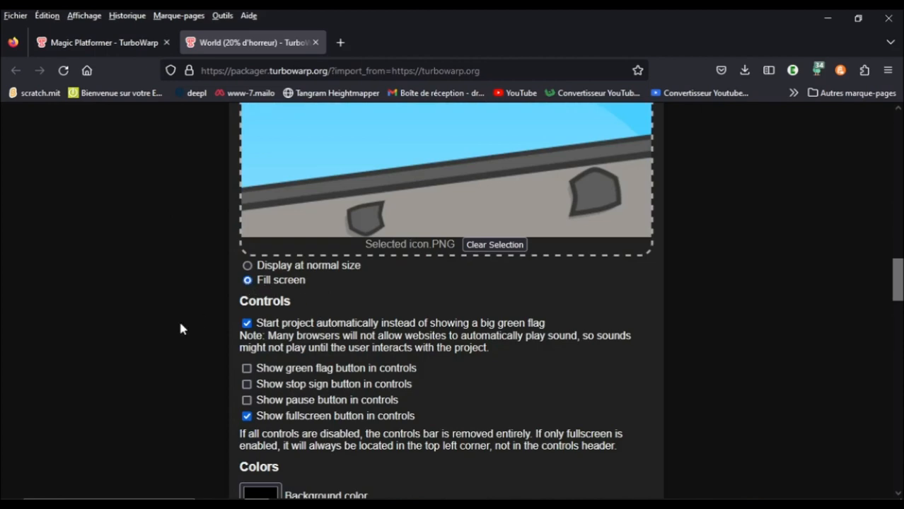
Try the different cursor modes in the Input settings and finish with Normal cursor selected.
scroll(180, 329, "down", 5)
scroll(179, 328, "down", 8)
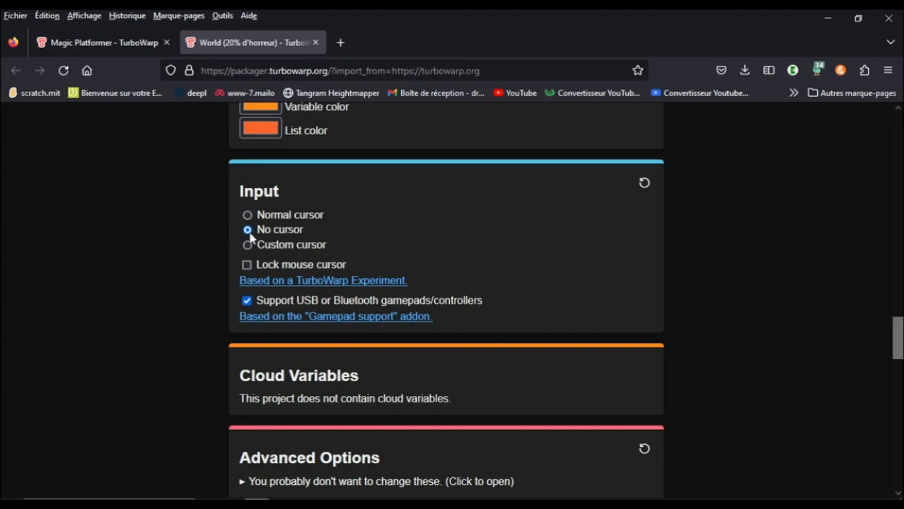
left_click(249, 216)
left_click(247, 230)
left_click(248, 246)
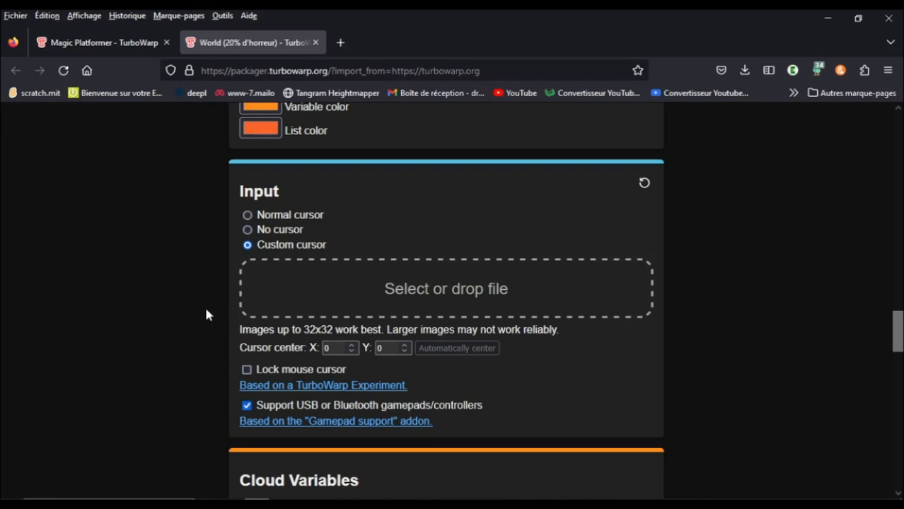
left_click(248, 215)
Expand the other environments, try the NW.js macOS and Linux options, and finish with NW.js Windows application (32-bit or 64-bit) selected.
scroll(134, 383, "down", 1)
scroll(134, 384, "down", 2)
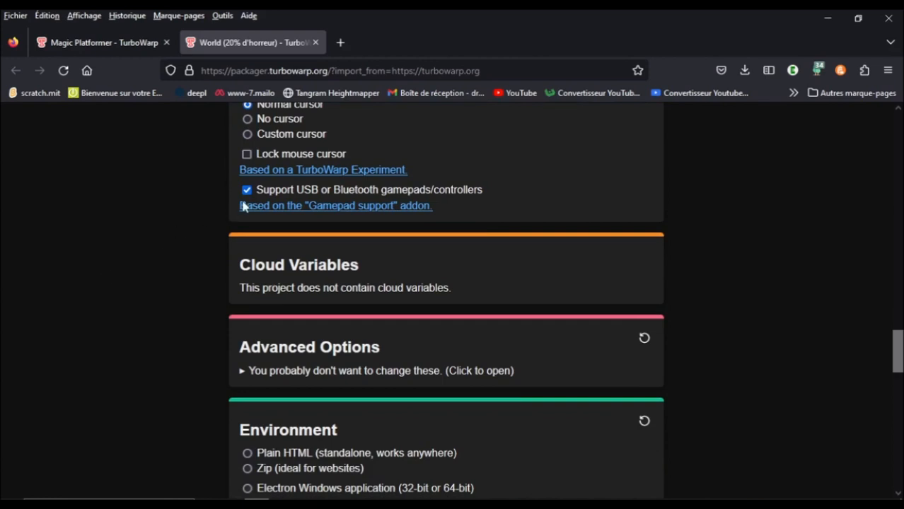
scroll(155, 230, "down", 4)
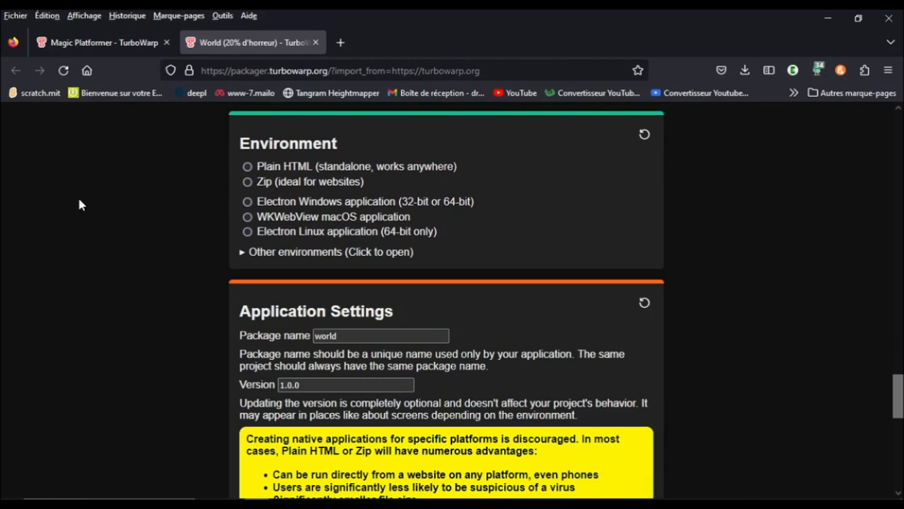
scroll(84, 202, "up", 1)
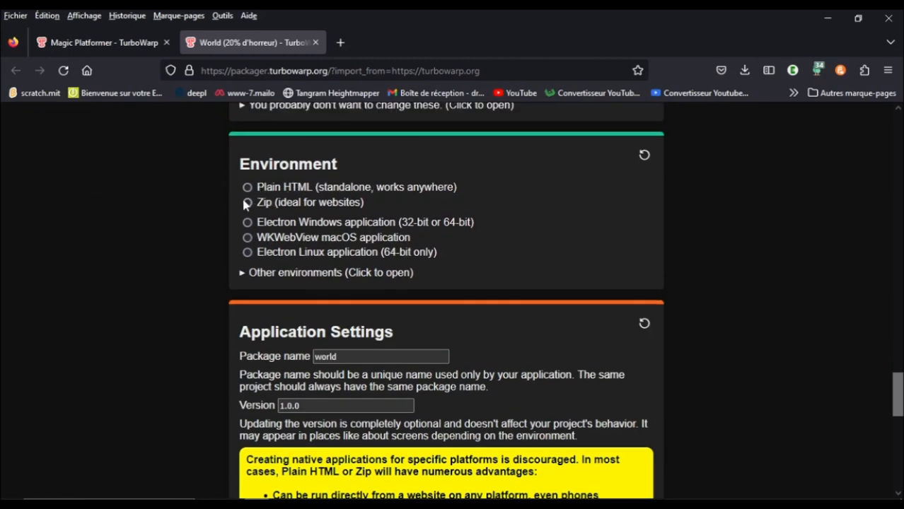
left_click(249, 279)
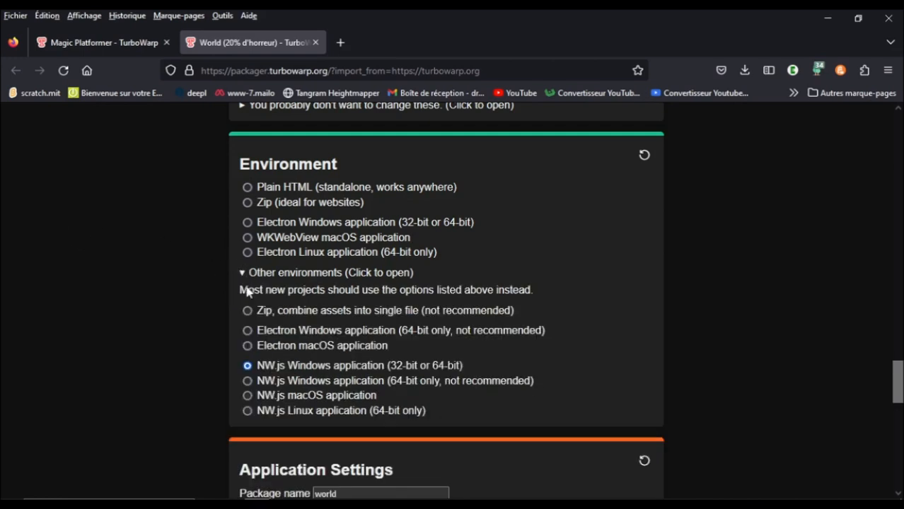
scroll(166, 306, "down", 2)
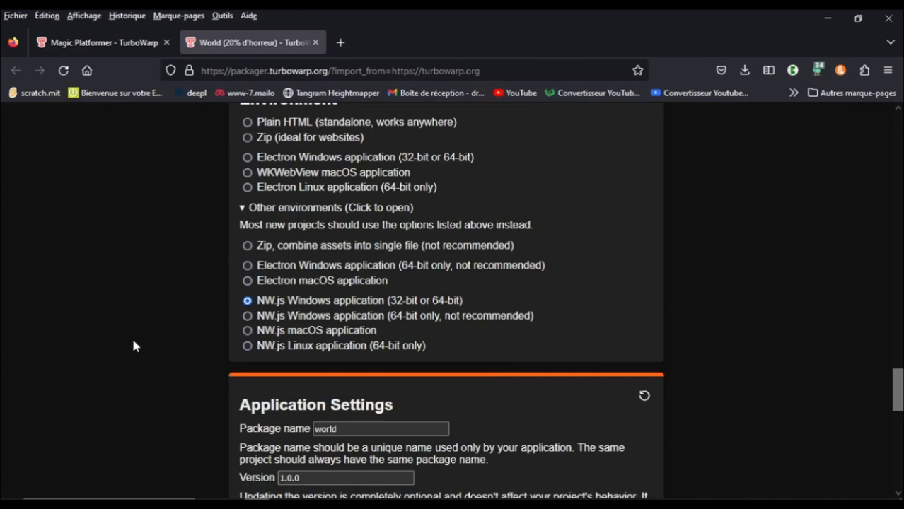
left_click(247, 330)
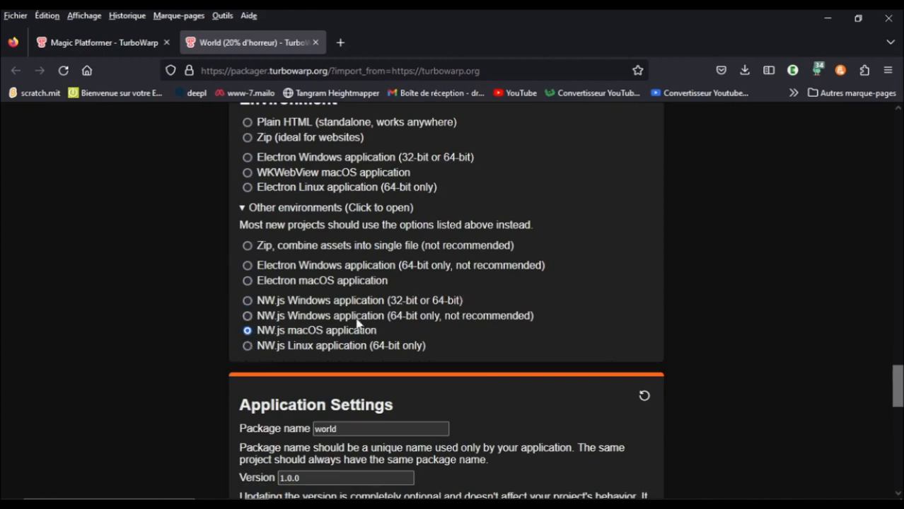
left_click(247, 346)
left_click(247, 301)
Try out editing the package name and version fields in the Application Settings, leaving both values as they are.
scroll(173, 300, "down", 4)
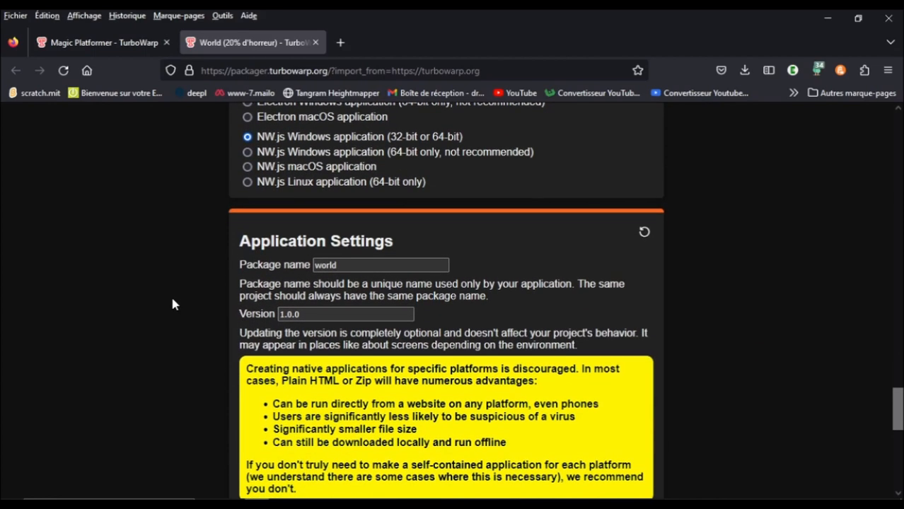
scroll(172, 304, "down", 1)
left_click(353, 242)
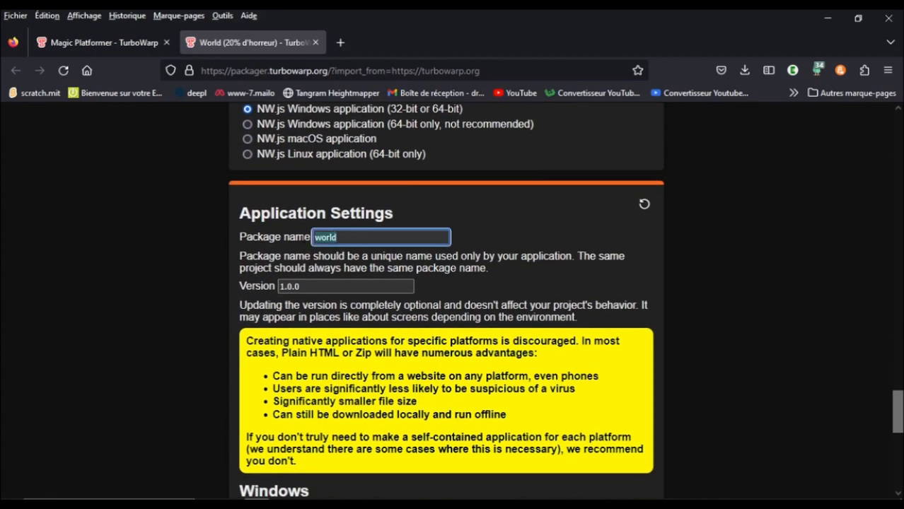
type("2")
key("BackSpace")
left_click(119, 265)
scroll(117, 280, "down", 1)
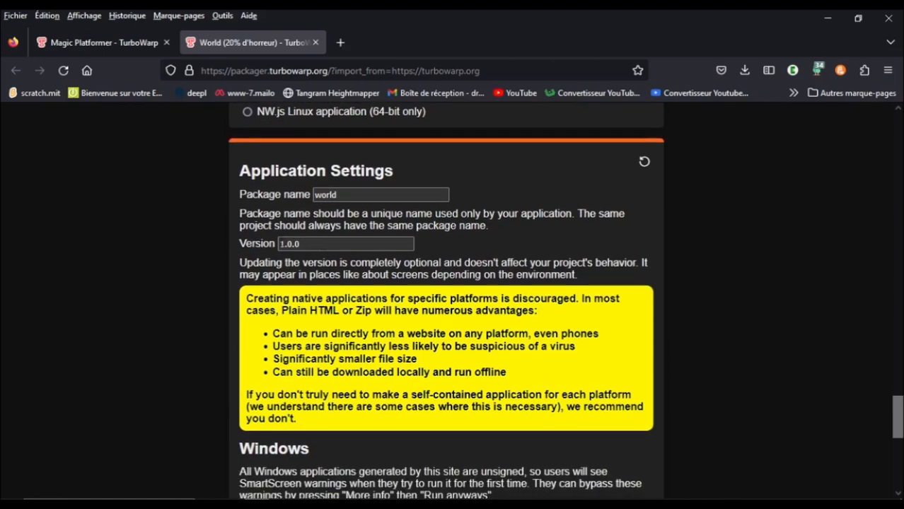
left_click(281, 244)
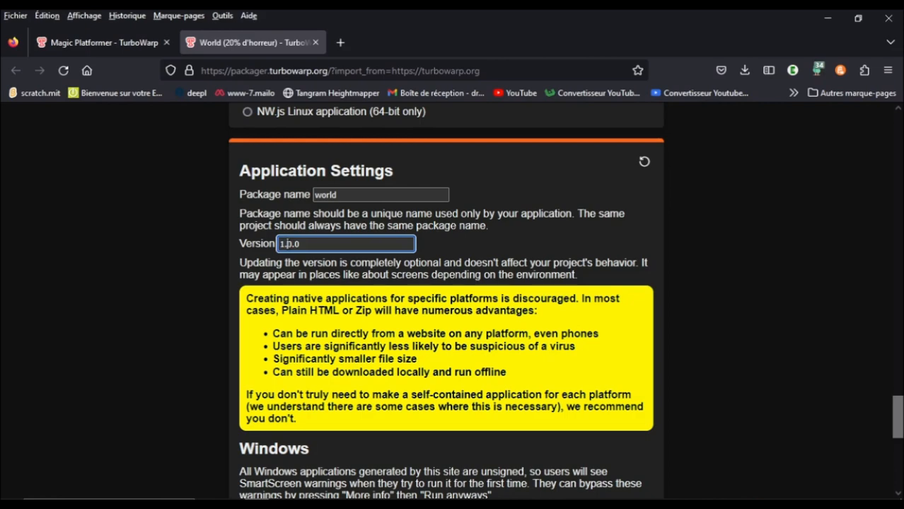
Package the project and open the downloaded zip archive in Express Zip.
scroll(135, 269, "down", 6)
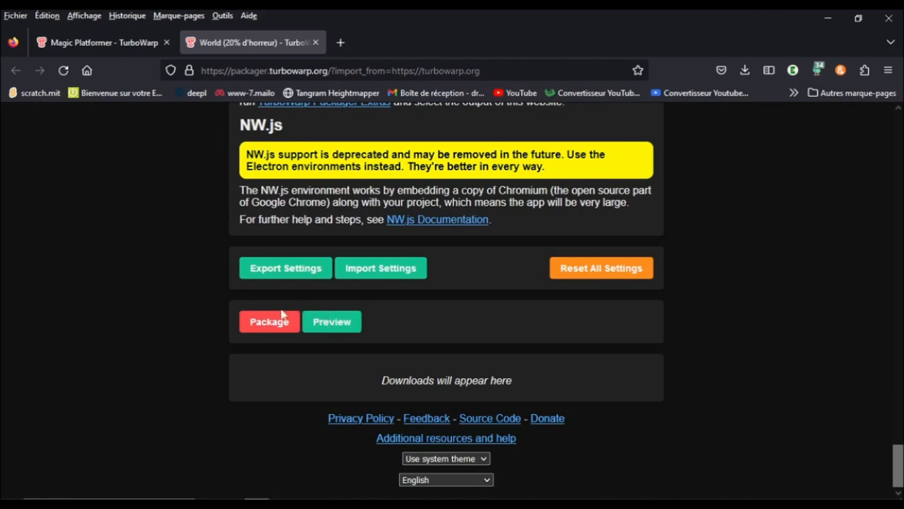
left_click(269, 328)
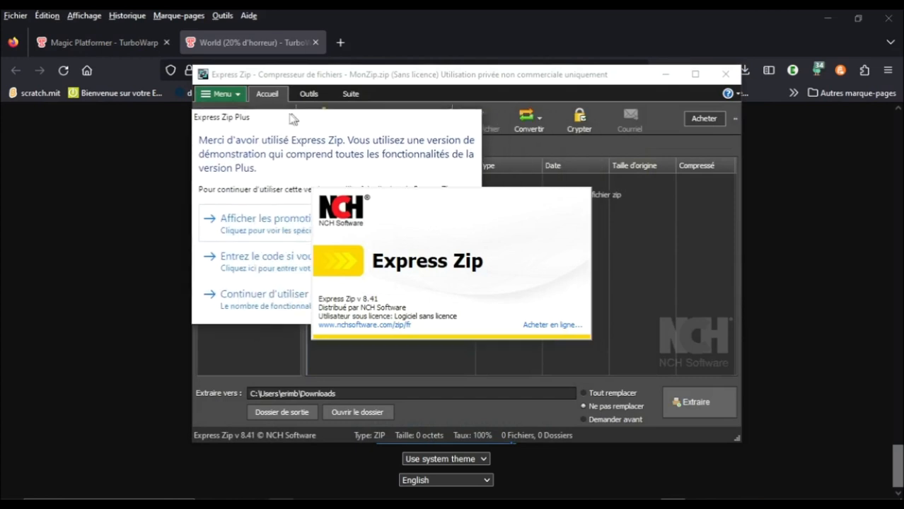
Continue past the Express Zip trial notice, extract World (20% d'horreur)(2).zip to the Downloads folder and open the extracted folder.
left_click(237, 295)
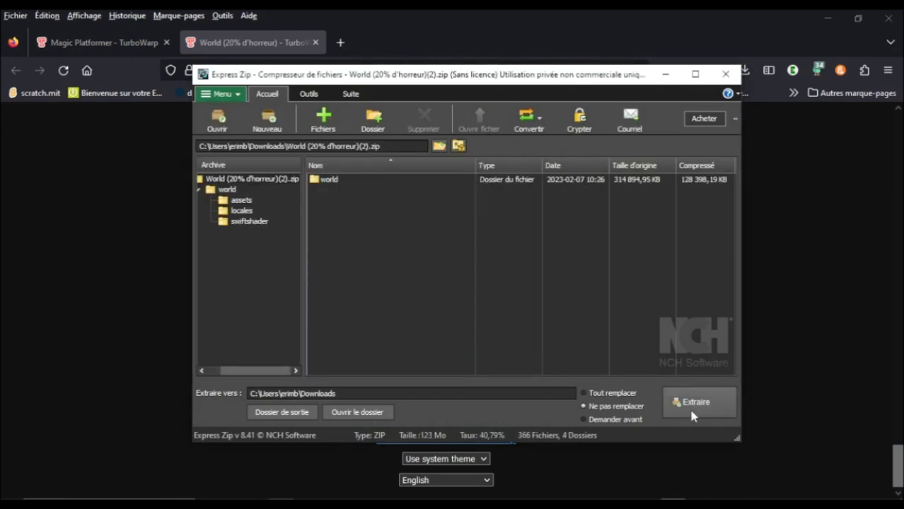
left_click(693, 416)
left_click(338, 414)
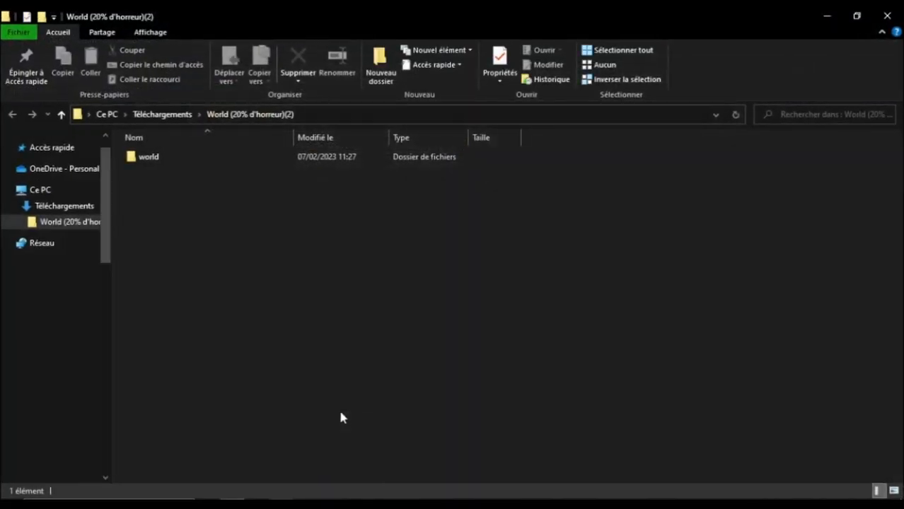
Open the extracted world folder, look through its files and launch the world application.
double_click(141, 158)
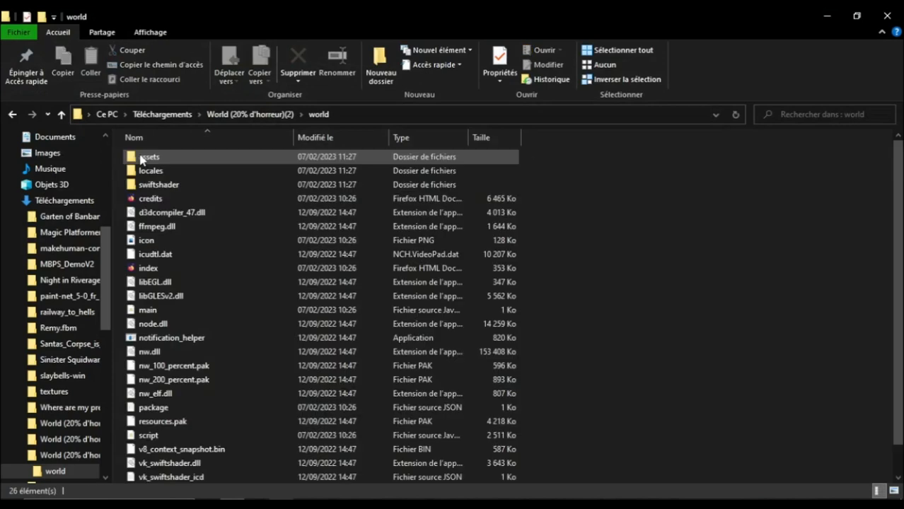
scroll(327, 393, "down", 1)
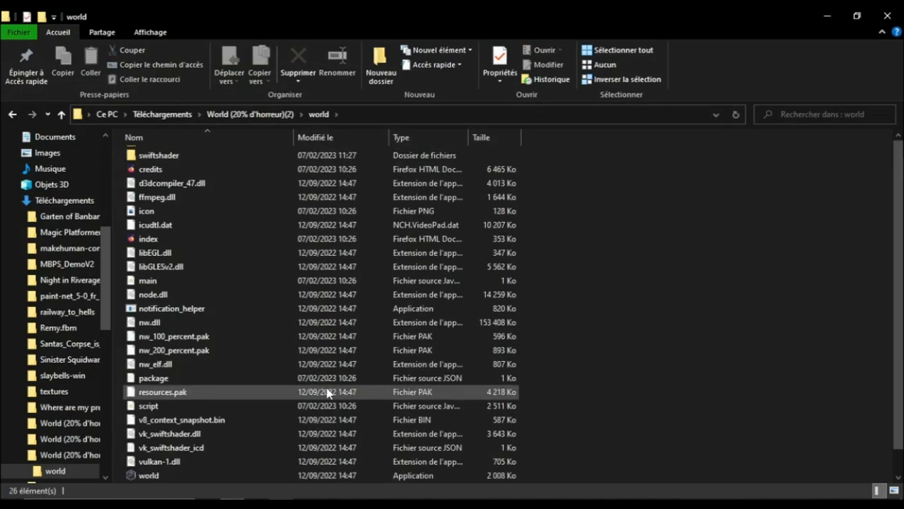
scroll(327, 393, "up", 1)
scroll(303, 324, "down", 1)
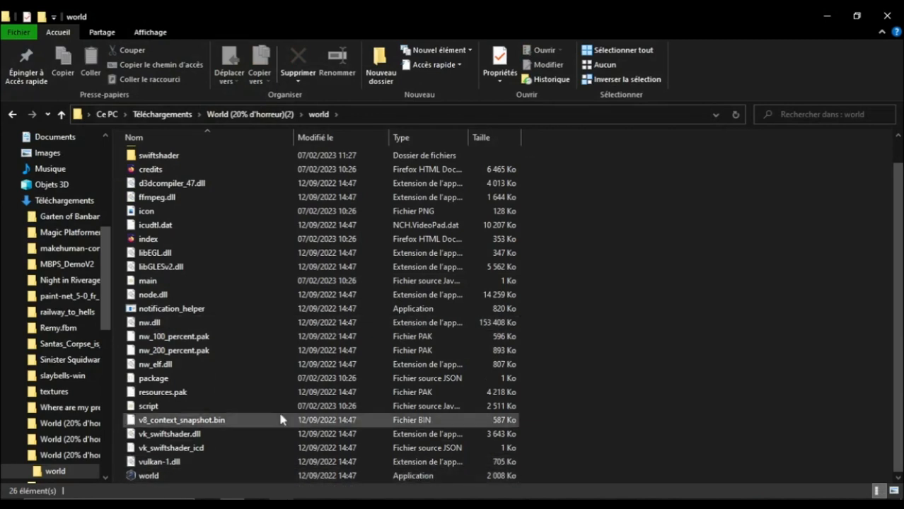
left_click(160, 477)
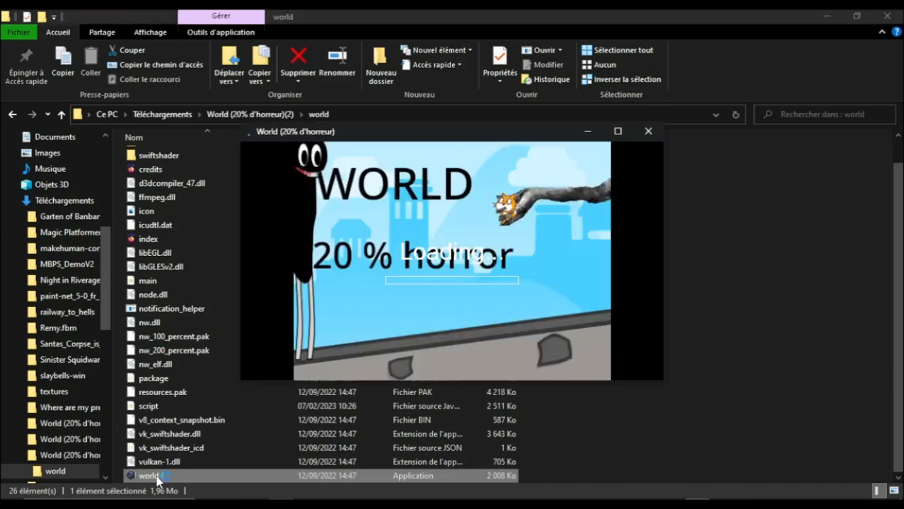
Try maximizing and restoring the packaged game's window, switch it to full screen and start playing.
left_click(618, 133)
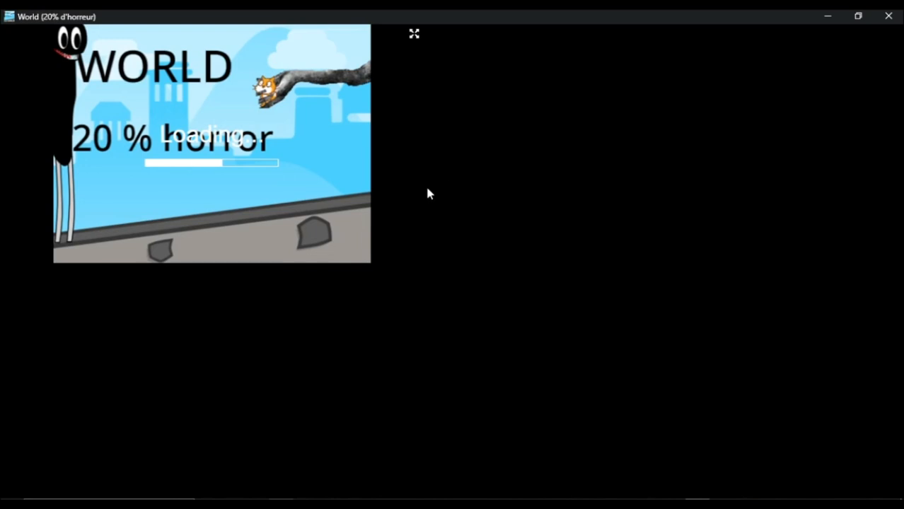
left_click_drag(564, 17, 469, 99)
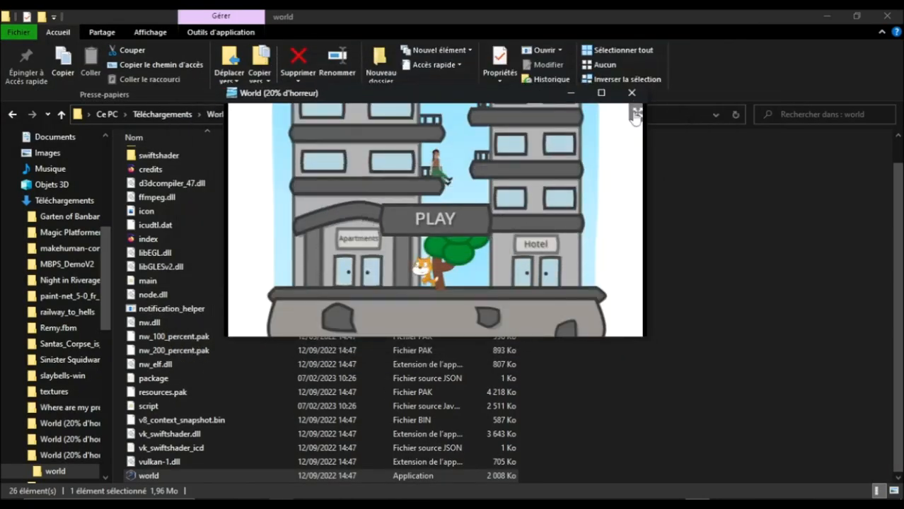
left_click(636, 114)
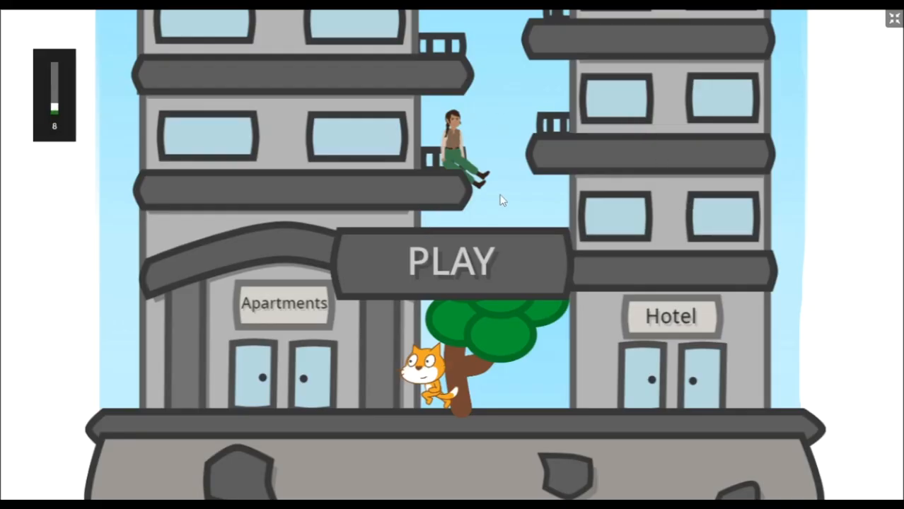
left_click(481, 261)
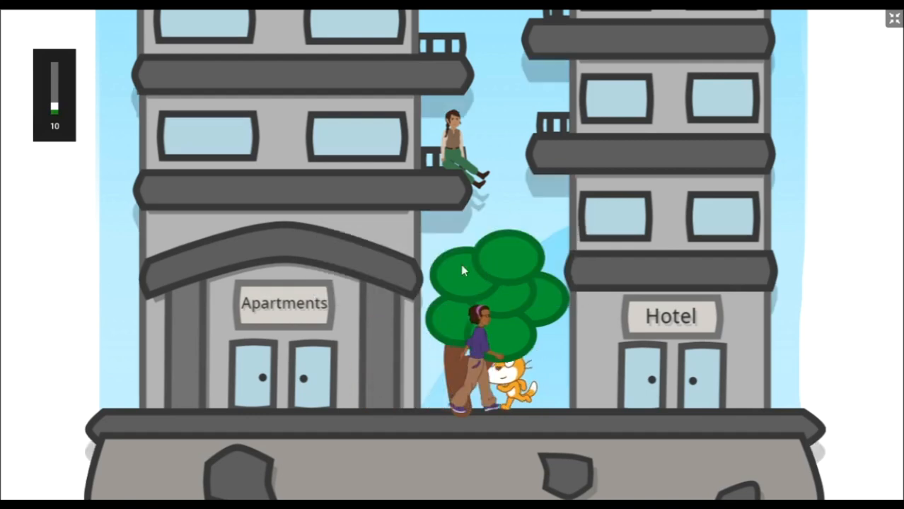